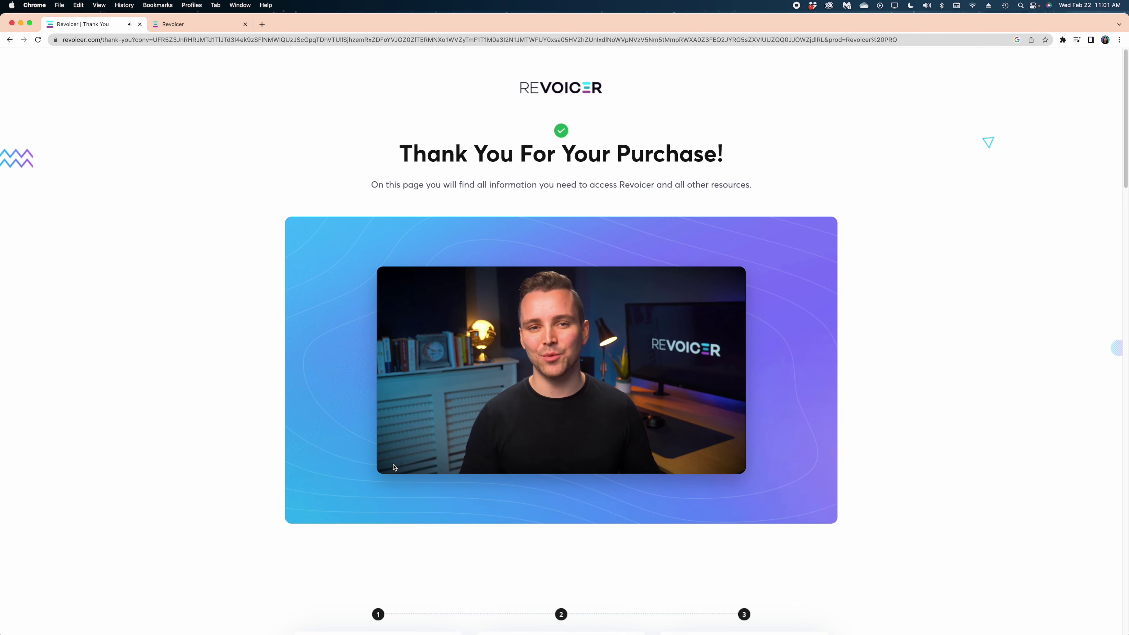
- Review the access steps, support information and bonus products on the purchase page, plus the videos on Revoicer's YouTube channel
click(393, 464)
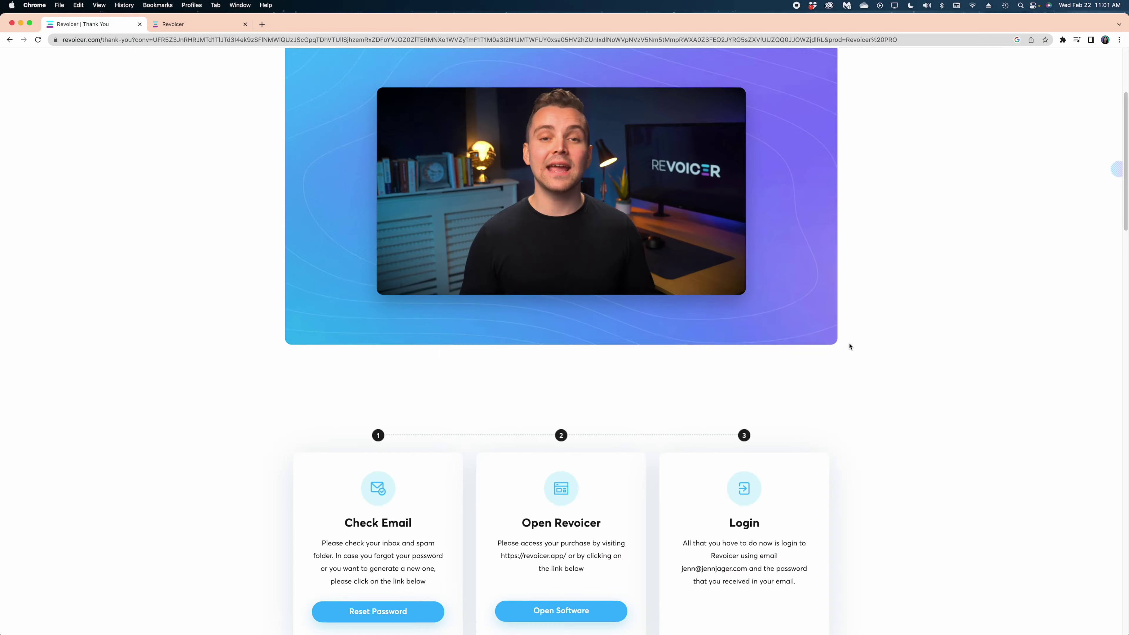
scroll(850, 346, down, 6)
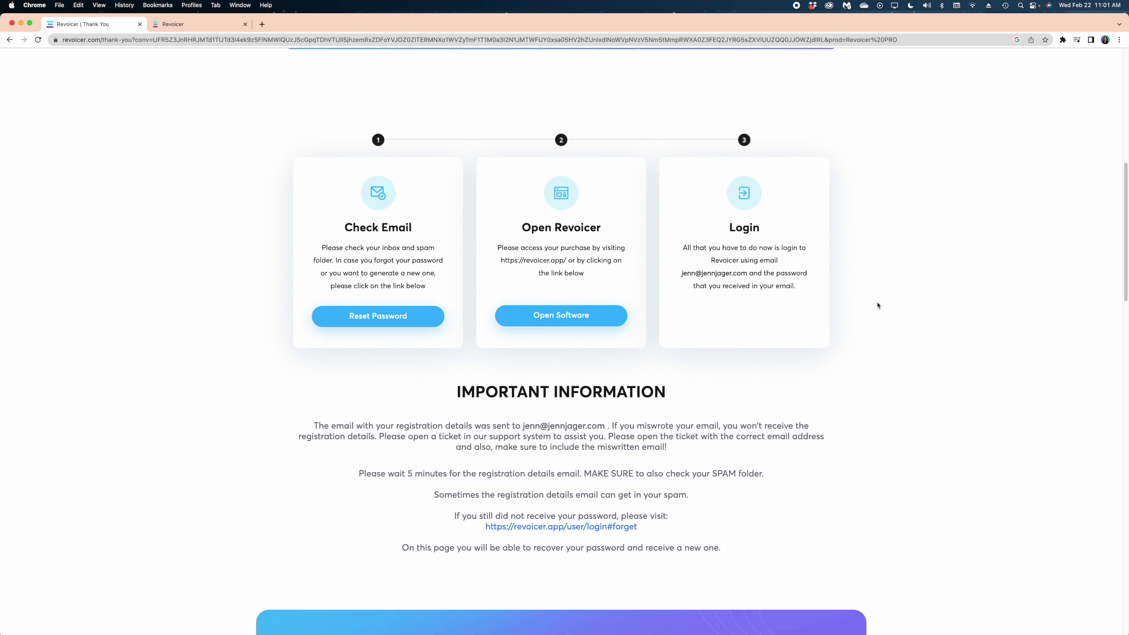
scroll(877, 304, down, 5)
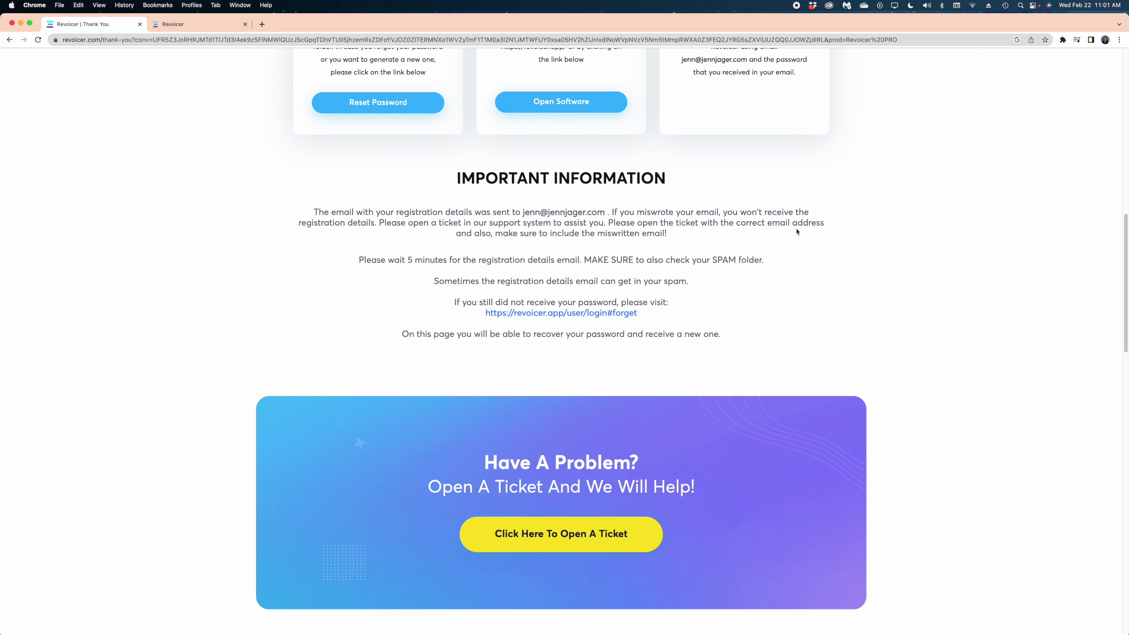
scroll(986, 405, down, 8)
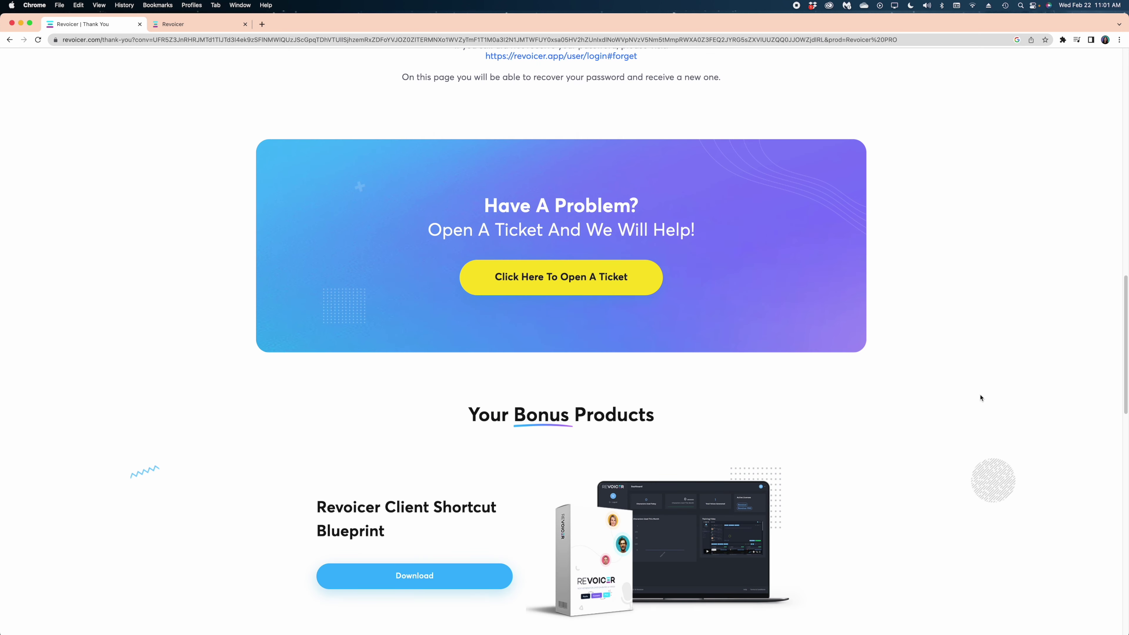
scroll(807, 278, down, 20)
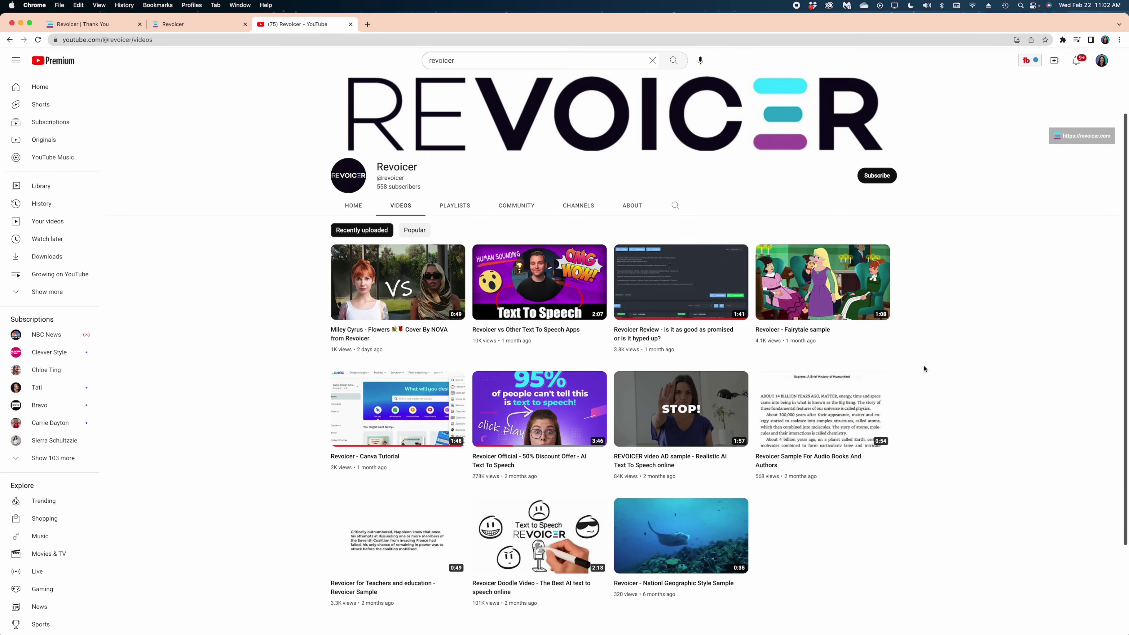
scroll(926, 414, down, 2)
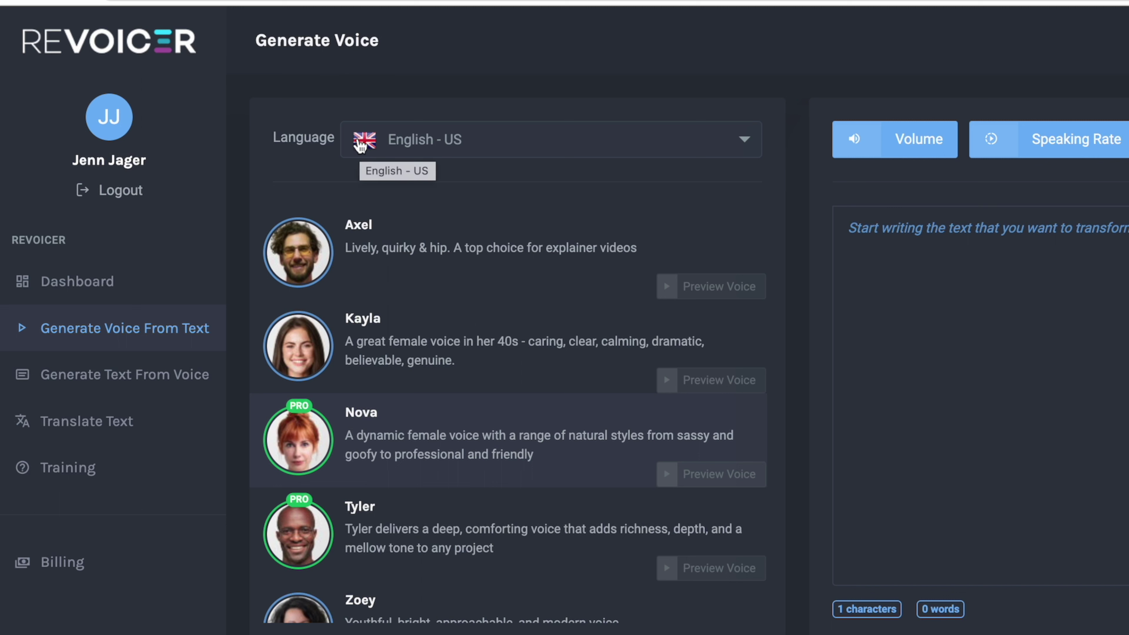
- Check the language choices on the Generate Voice page and browse the English - US voices
click(416, 151)
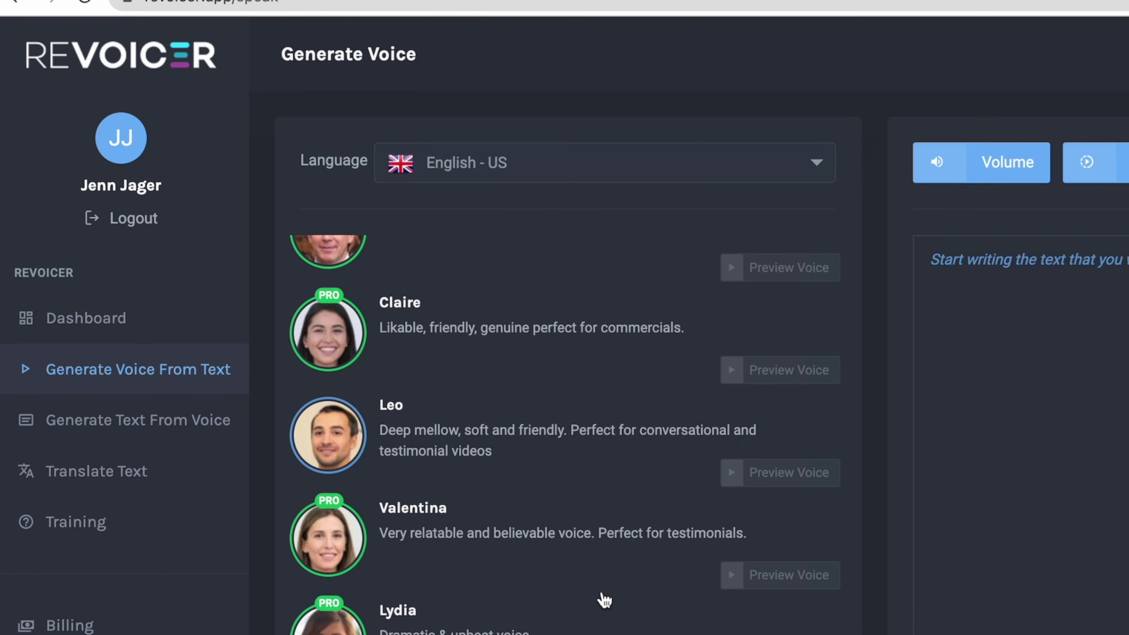
scroll(602, 598, down, 5)
scroll(604, 600, up, 10)
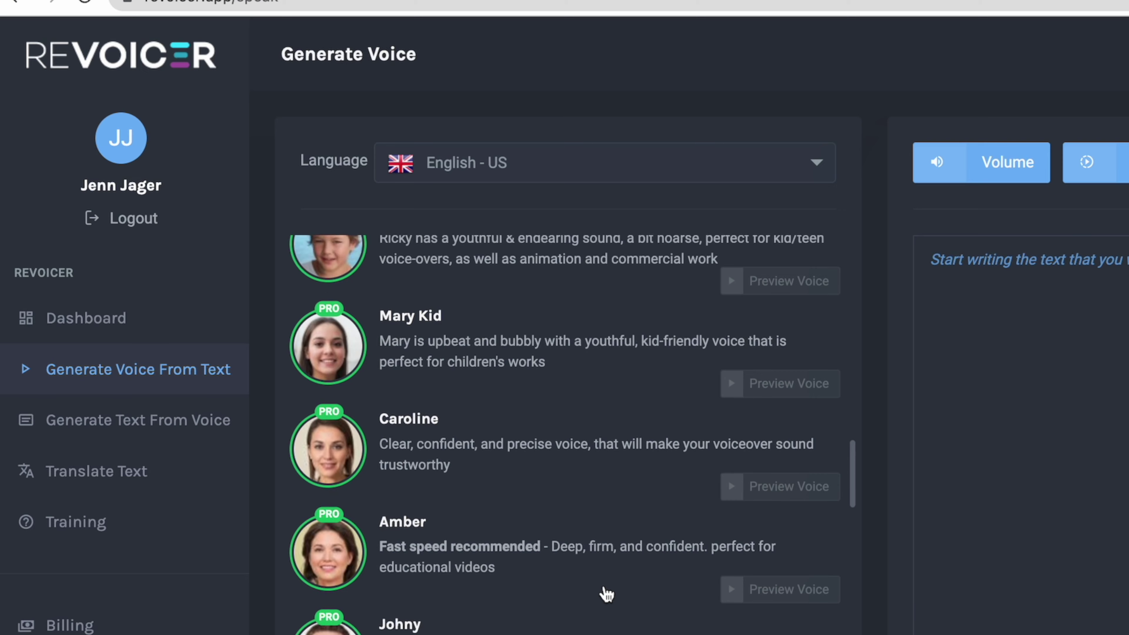
scroll(606, 594, up, 5)
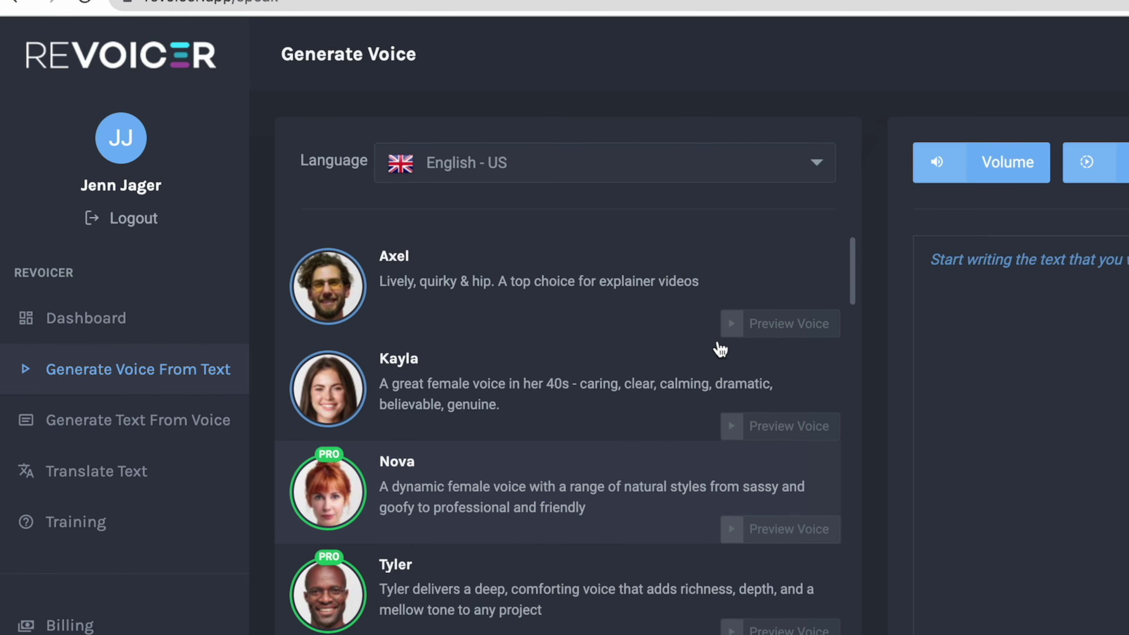
- Preview the Axel and Kayla voices
click(735, 327)
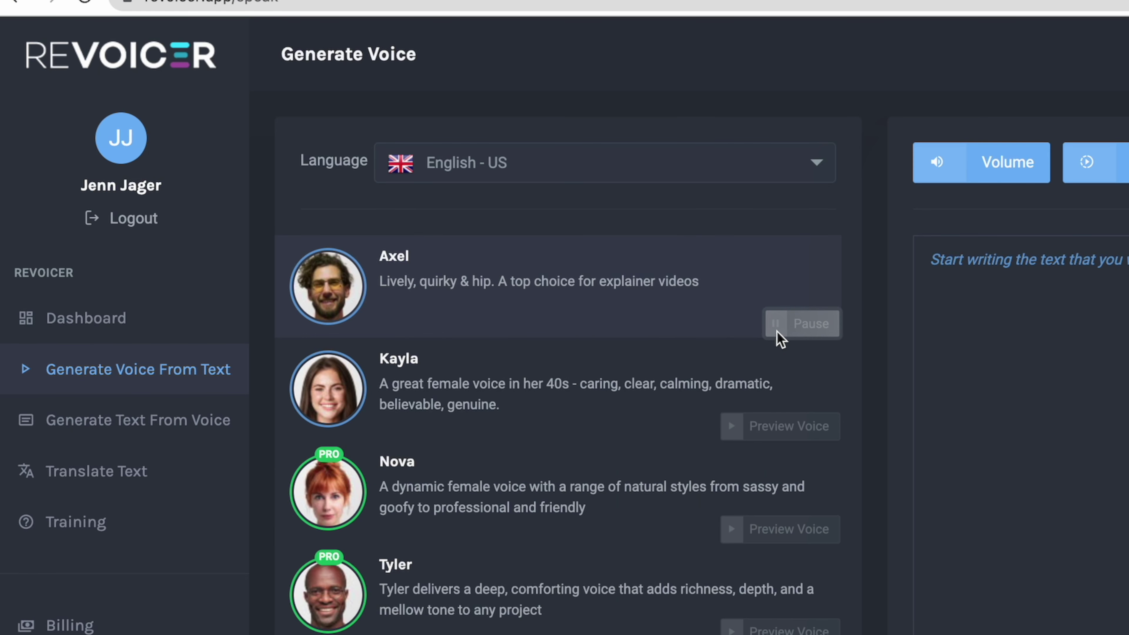
click(741, 429)
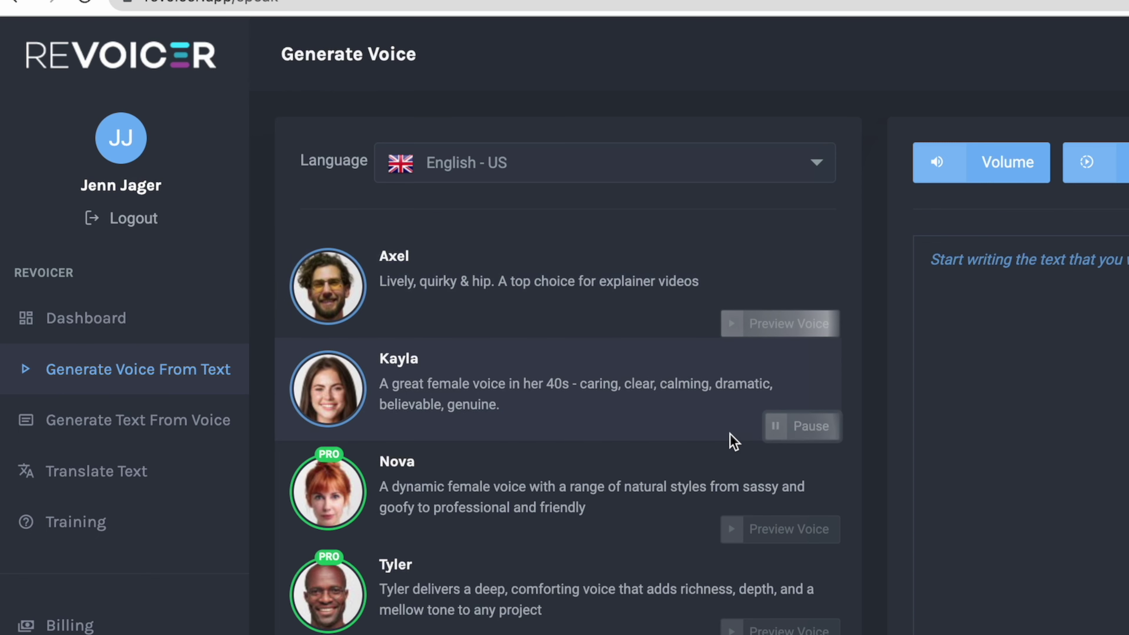
click(777, 431)
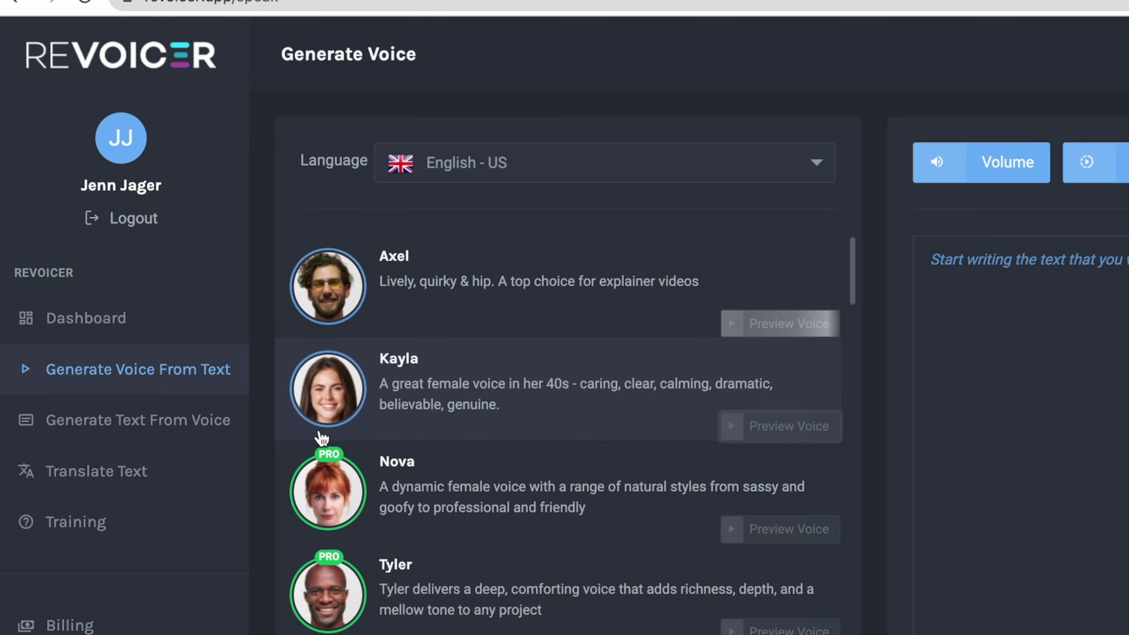
- Browse more of the English - US voices and preview the Nova voice
scroll(377, 507, down, 5)
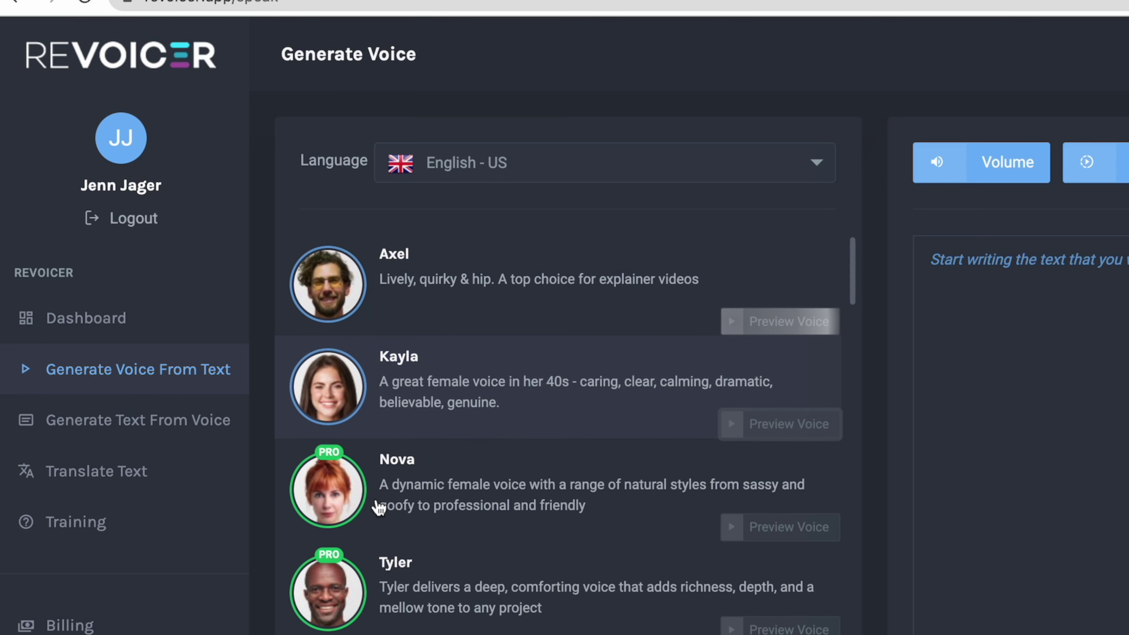
scroll(420, 512, down, 3)
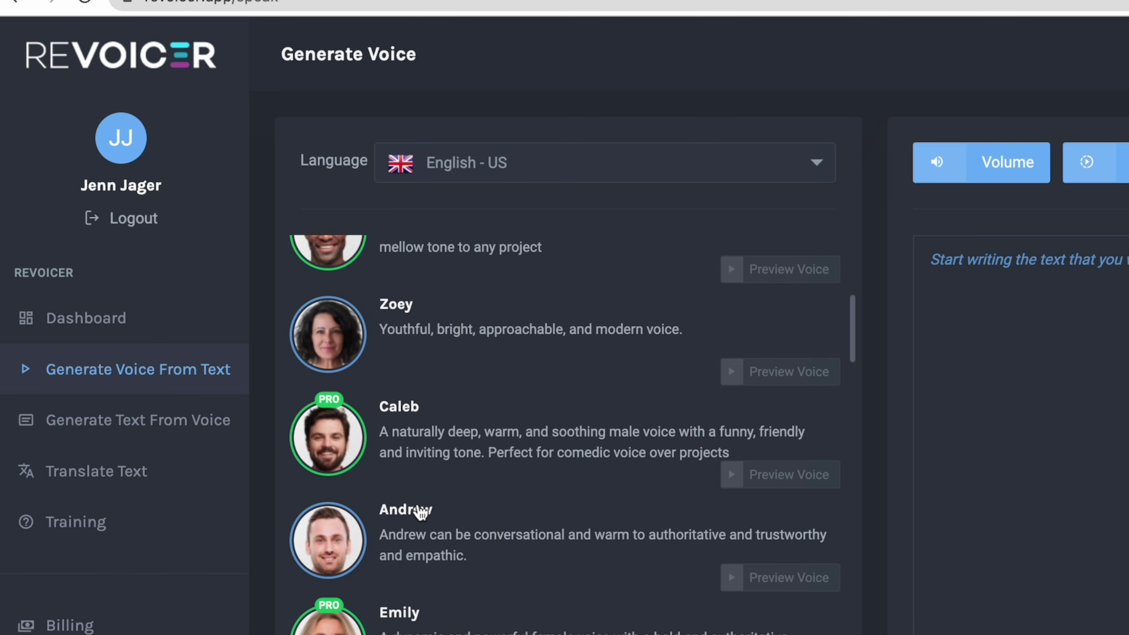
scroll(400, 513, down, 4)
scroll(387, 512, up, 12)
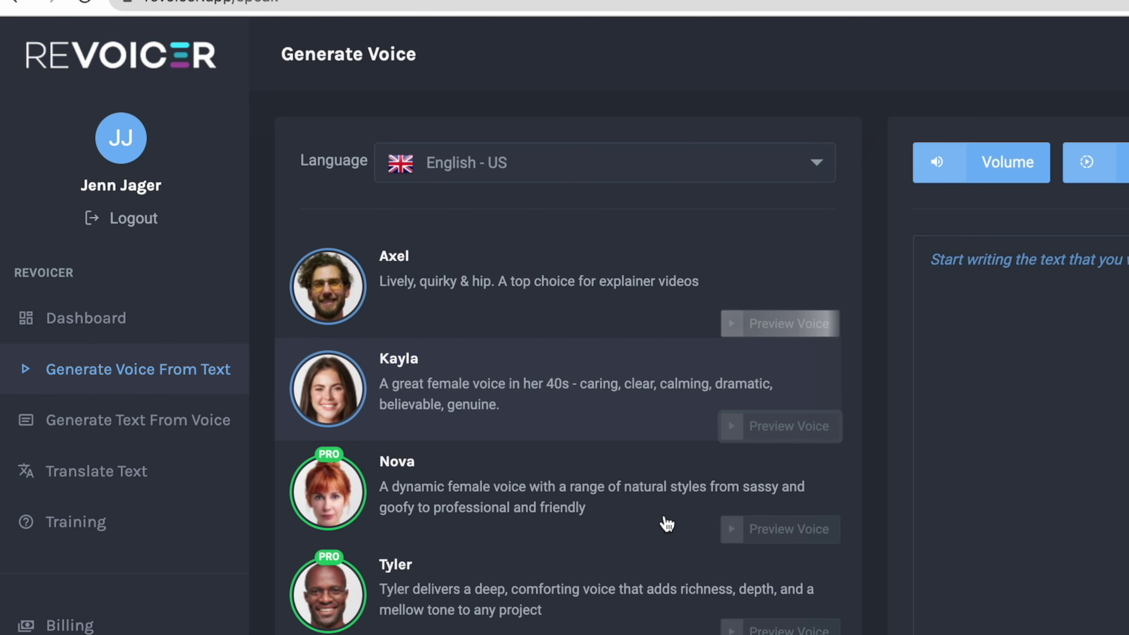
click(733, 531)
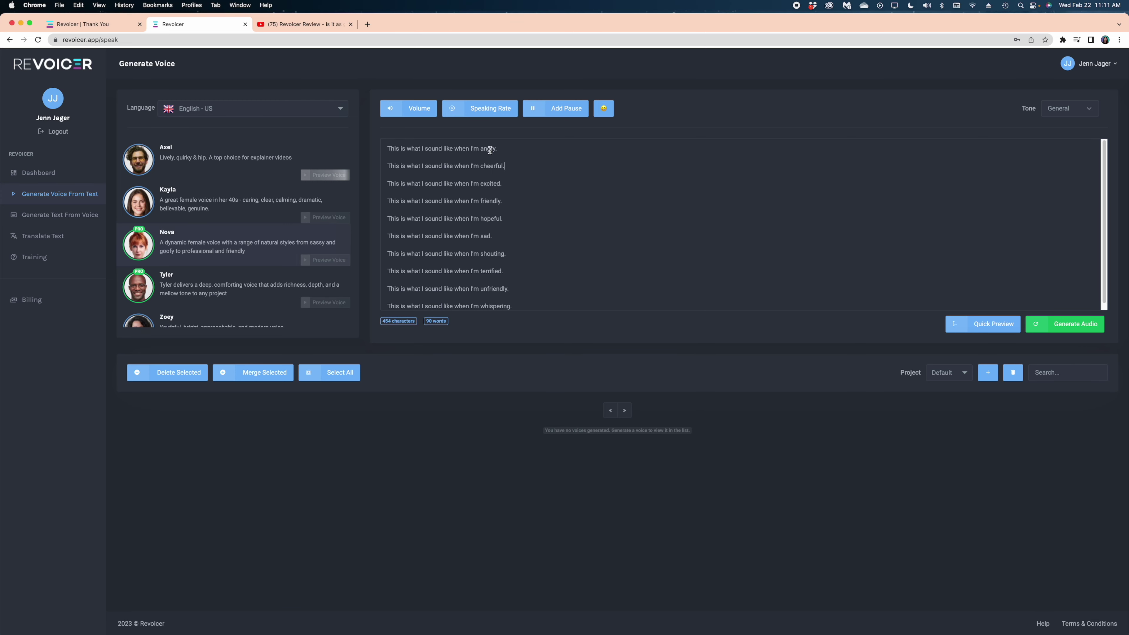
- Apply the Angry tone to the line "This is what I sound like when I'm angry."
drag(499, 150, 430, 140)
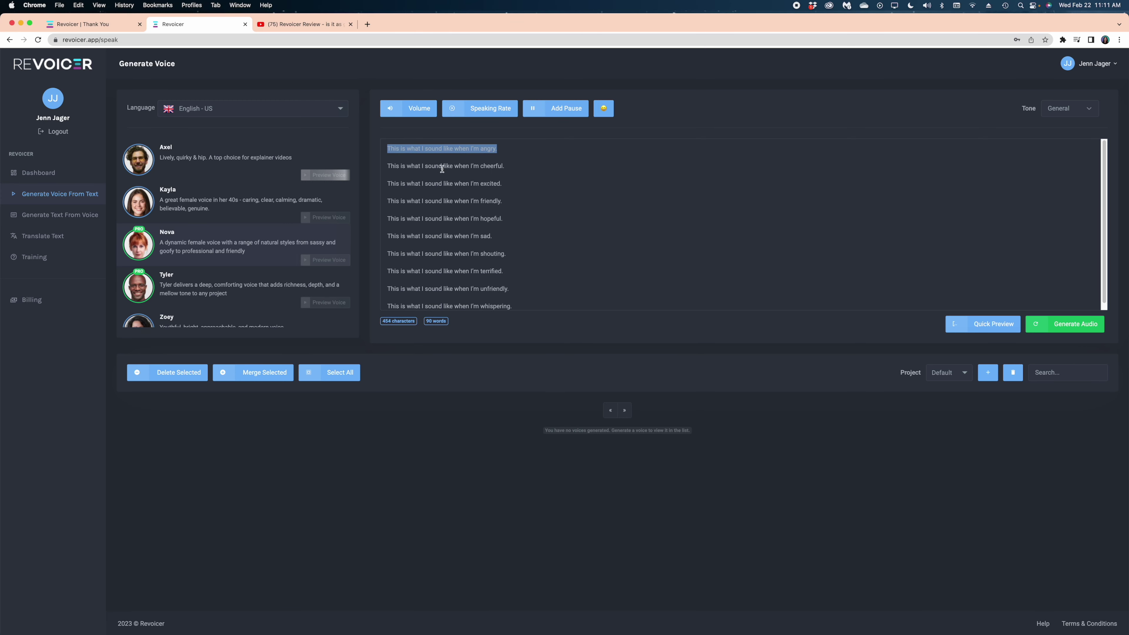
click(1069, 108)
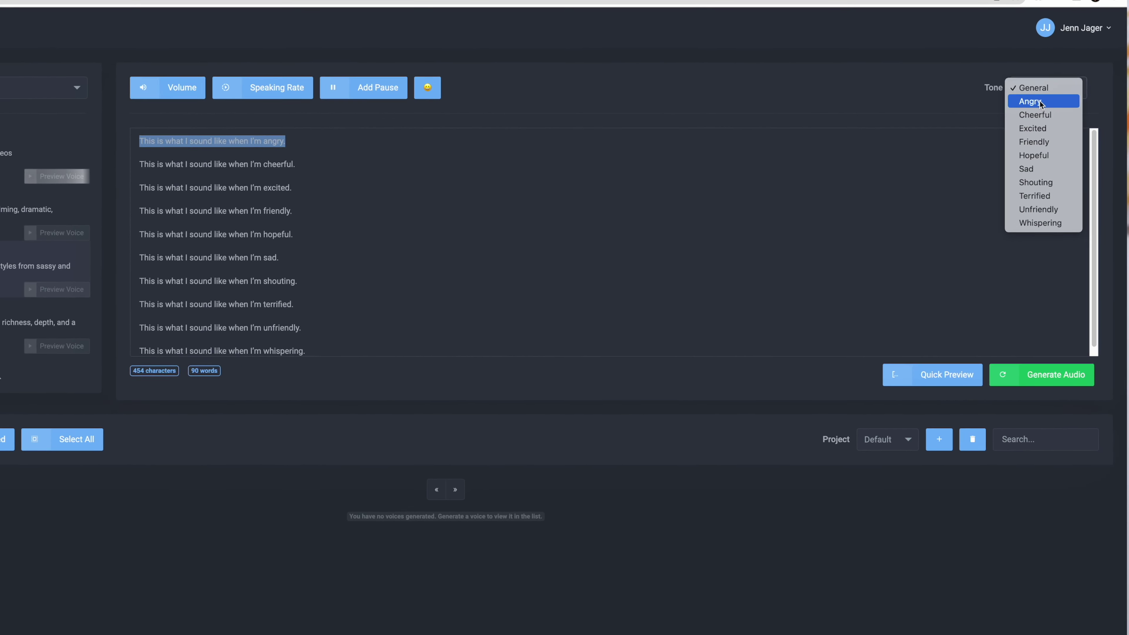
key(Return)
- Apply the Cheerful tone to the "I'm cheerful" line and the Excited tone to the "I'm excited" line
drag(242, 164, 49, 167)
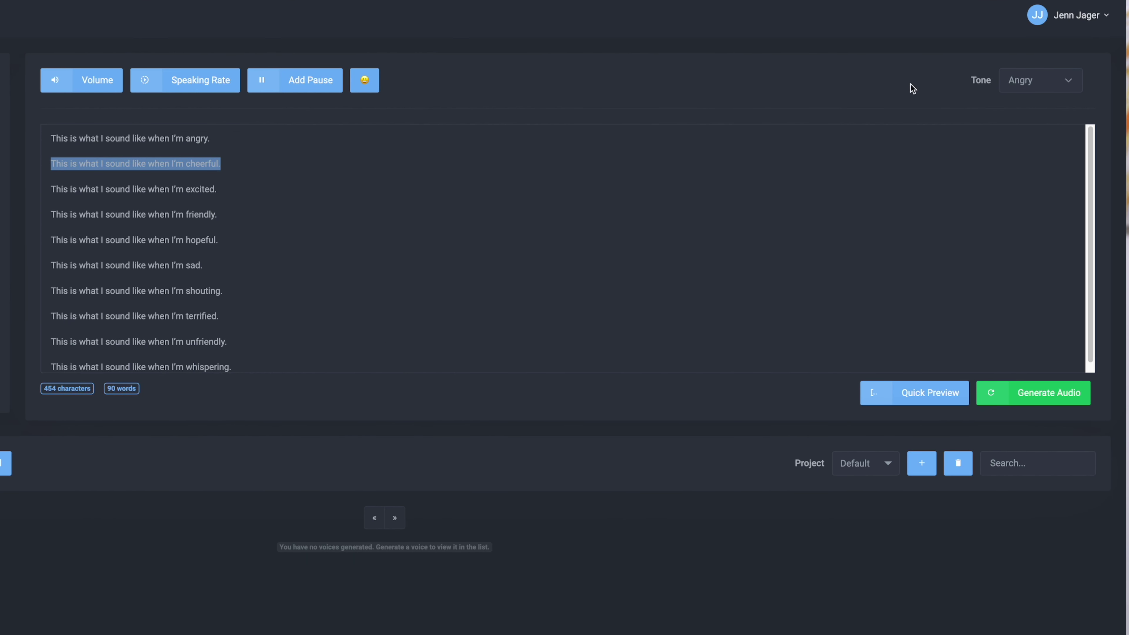
click(1041, 81)
key(Down)
key(Return)
drag(223, 190, 48, 192)
click(1058, 81)
key(Down)
key(Return)
- Apply the Friendly, Hopeful and Sad tones to the script lines that name those moods
drag(218, 214, 35, 219)
key(Down)
drag(220, 240, 51, 247)
key(Down)
drag(203, 265, 50, 266)
key(Down)
- Apply the Shouting, Terrified, Unfriendly and Whispering tones to the last four script lines, matching each line's wording
drag(222, 291, 50, 294)
key(Down)
drag(219, 317, 49, 318)
key(Down)
drag(227, 342, 232, 369)
key(Down)
key(Down)
- Generate the audio for the script in Nova's voice and play the finished voice-over
click(996, 393)
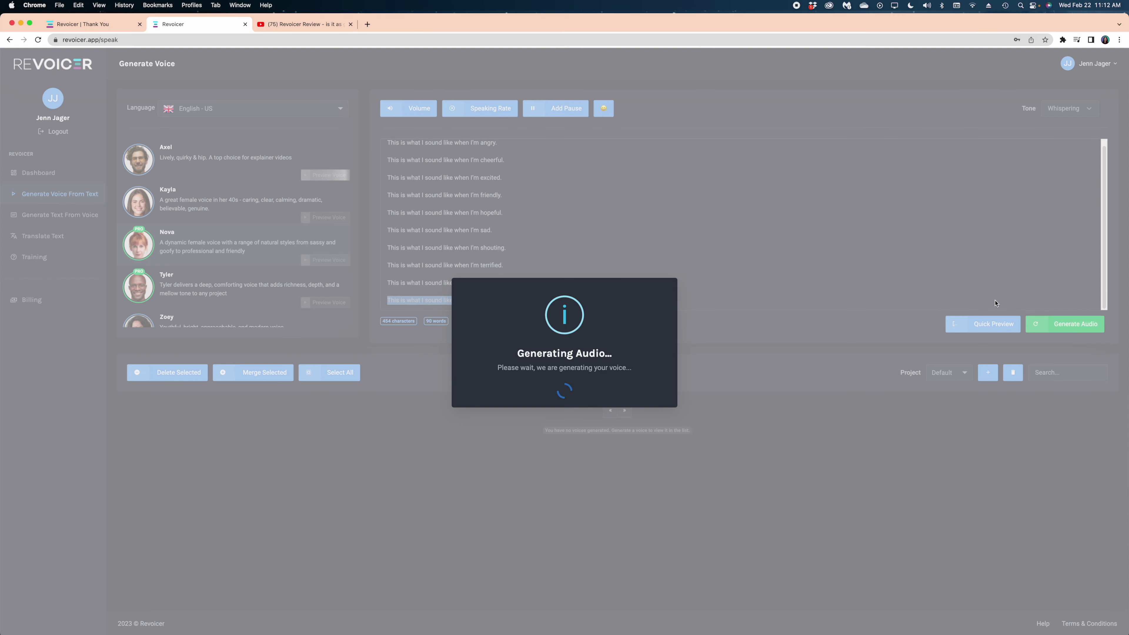
click(564, 381)
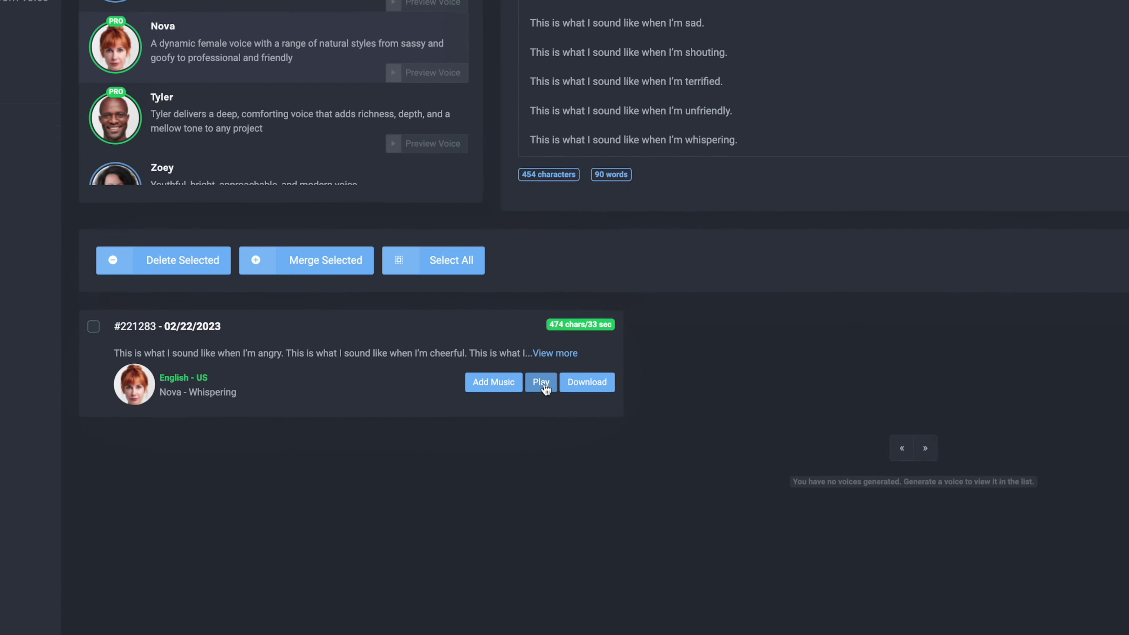
click(544, 387)
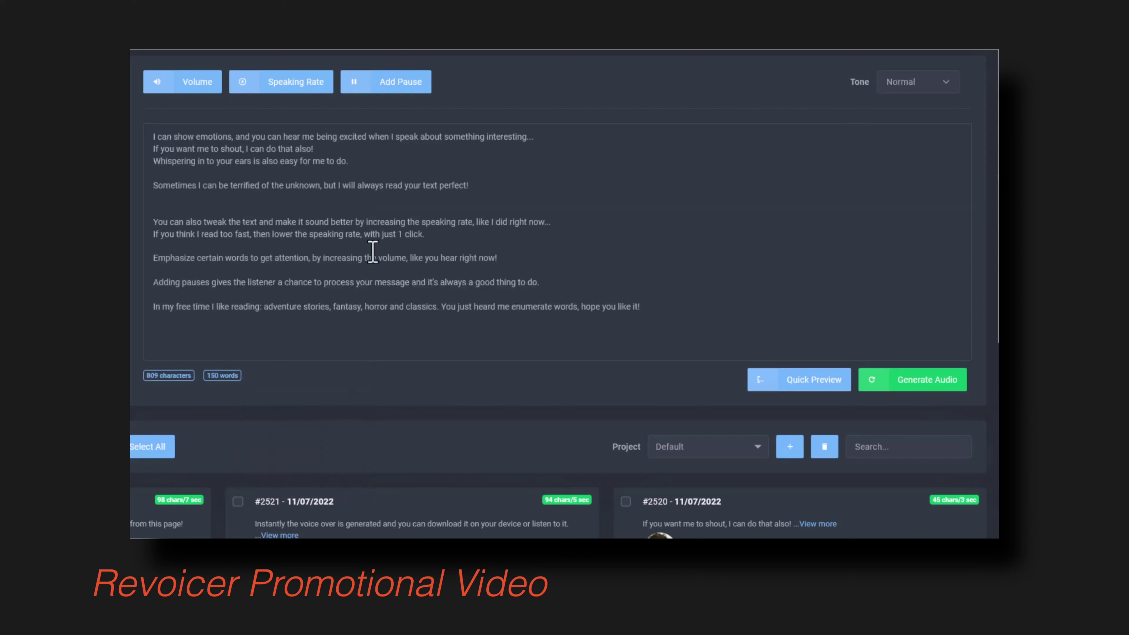
- Apply the Excited tone to the sentence beginning "I can show emotions"
drag(558, 136, 156, 133)
click(941, 83)
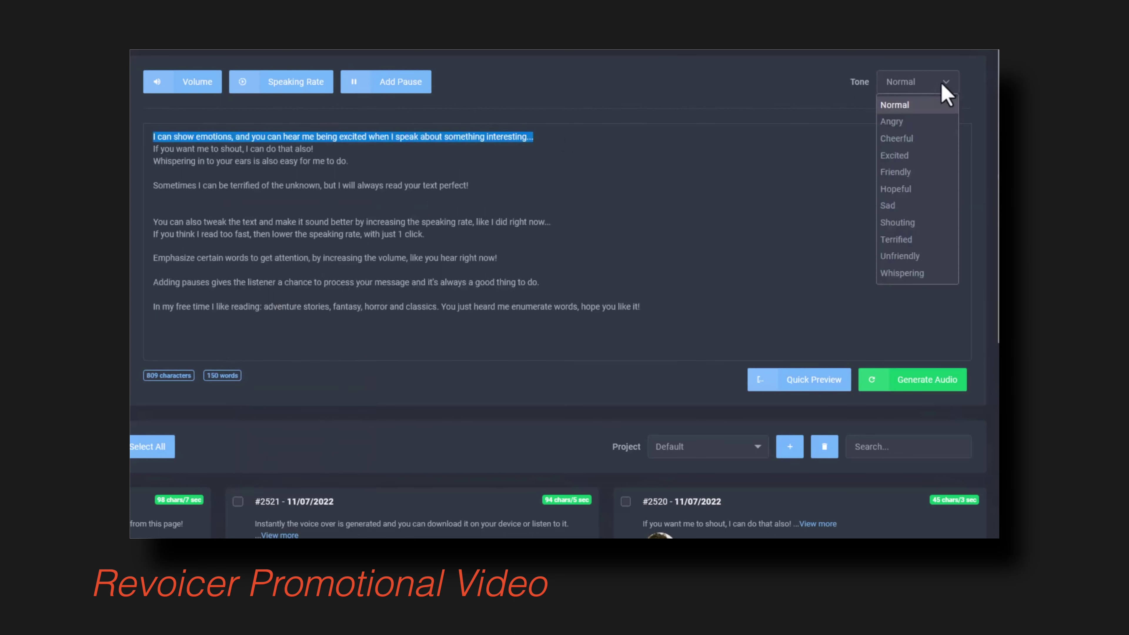
click(894, 155)
- Apply the Shouting tone to "If you want me to shout, I can do that also!" and open the tone choices for the whispering sentence
drag(351, 150, 155, 148)
click(938, 84)
click(897, 222)
drag(369, 162, 133, 165)
click(921, 86)
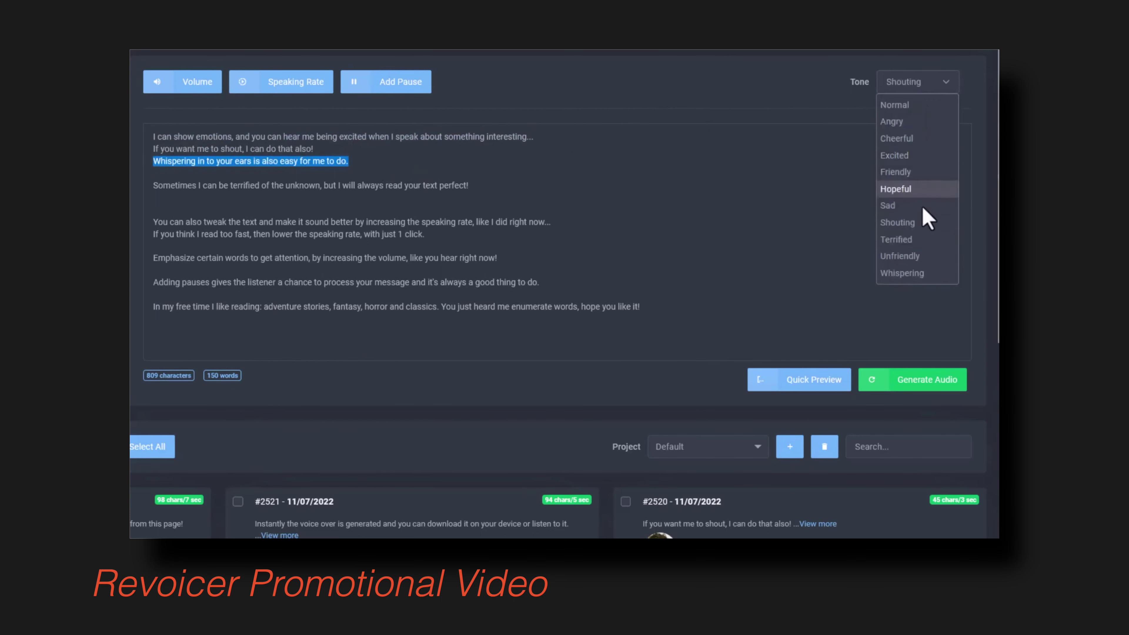
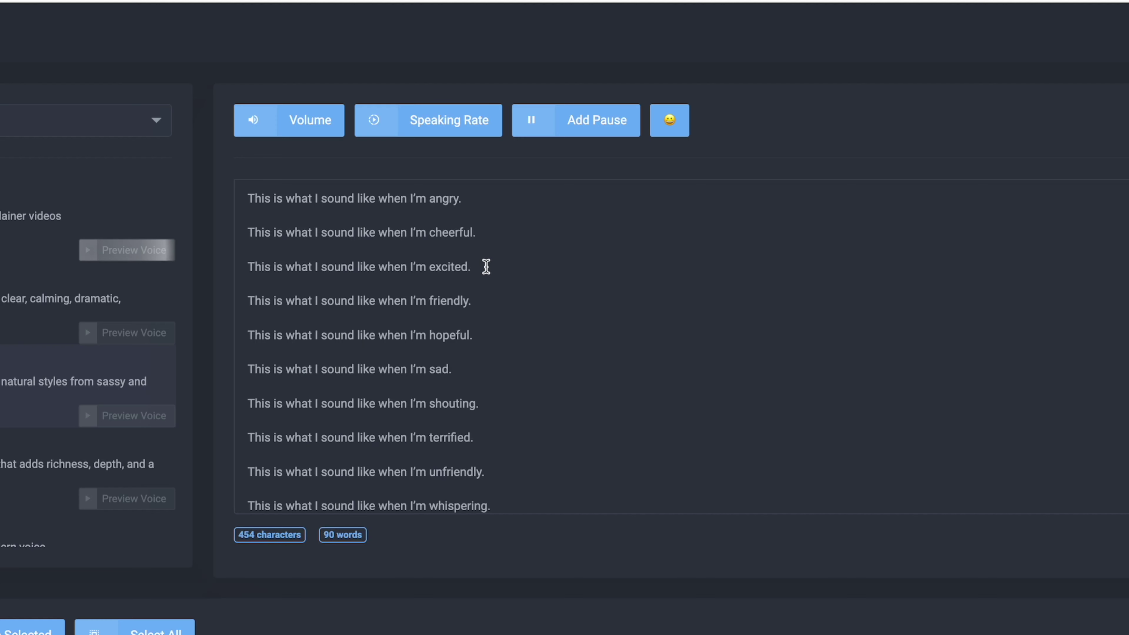
- Change the speaking rate of the line "This is what I sound like when I'm excited."
drag(509, 183, 388, 181)
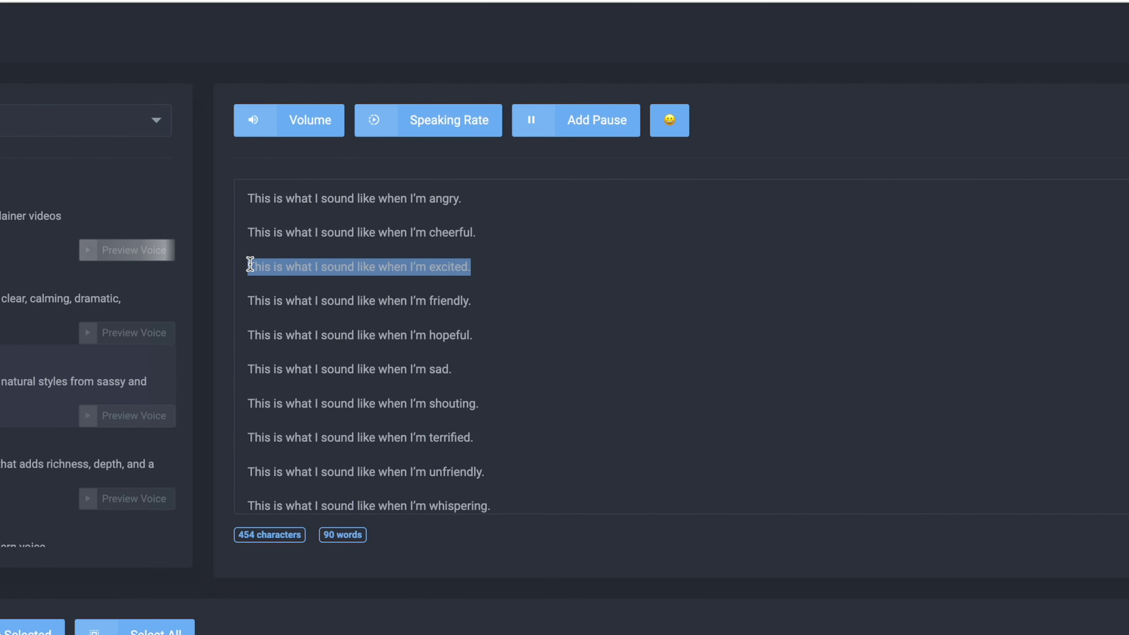
click(448, 130)
click(418, 257)
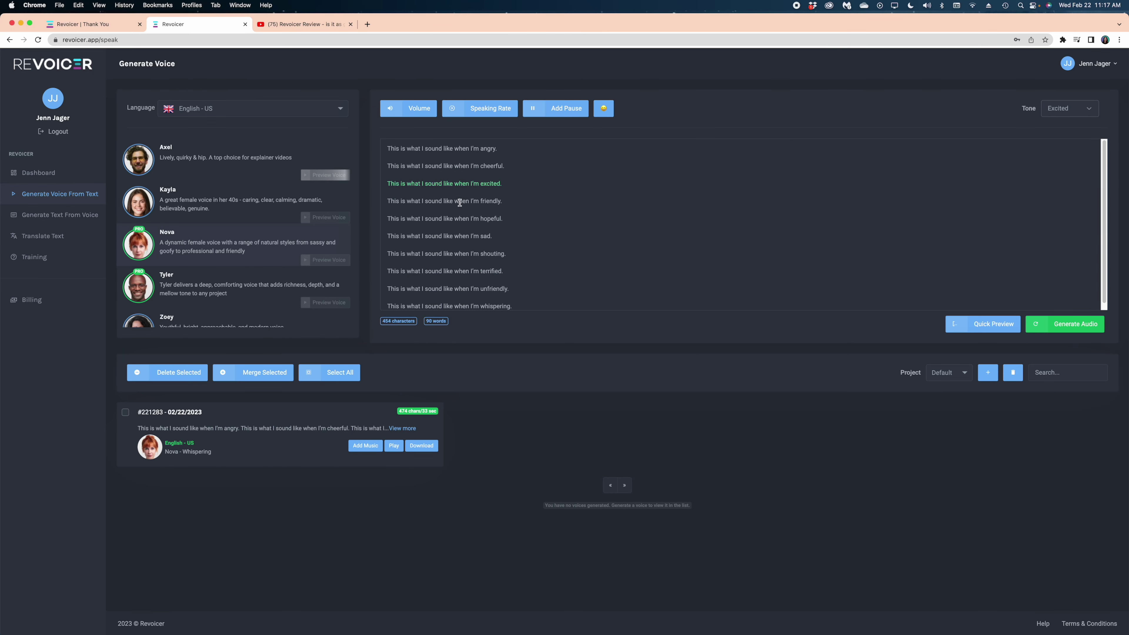
- Generate a new voice-over with the changed speaking rate and play it
click(1080, 324)
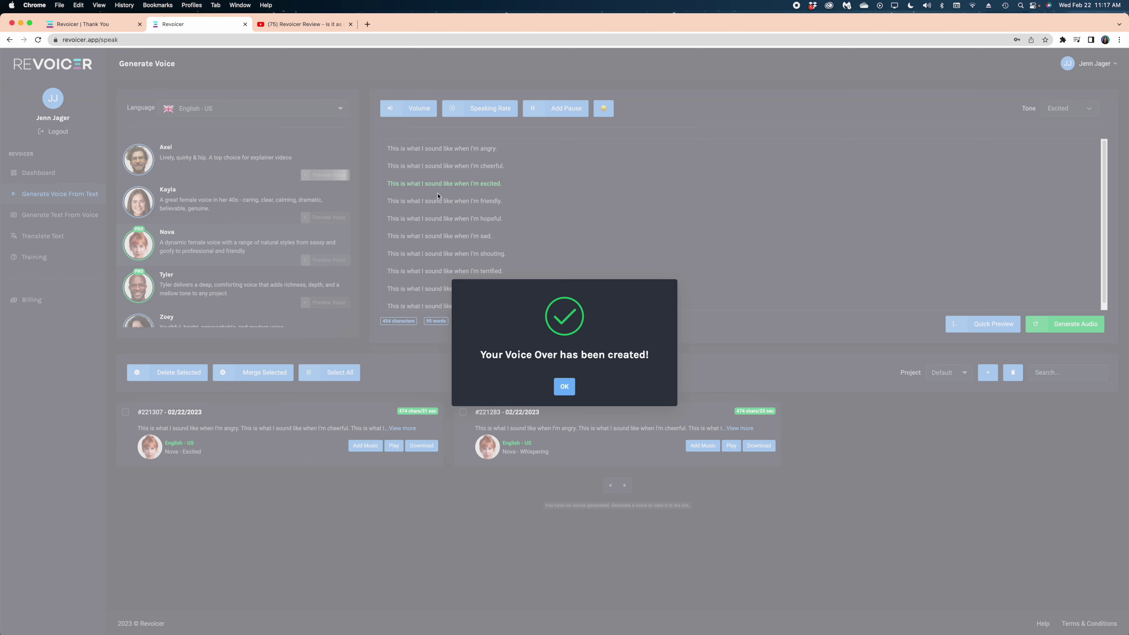
click(564, 386)
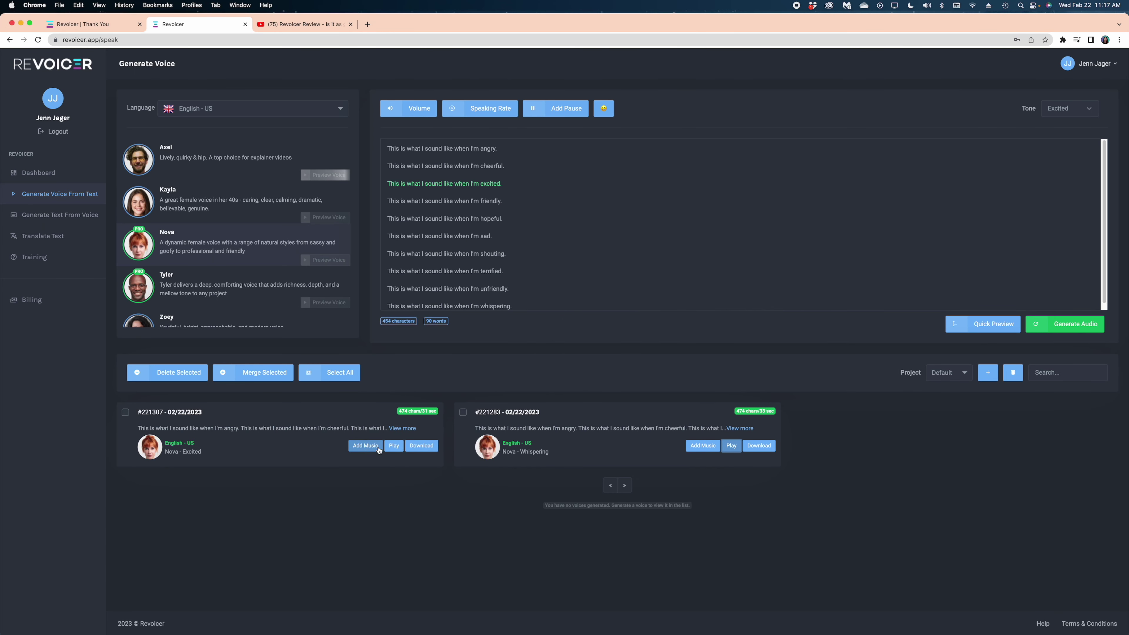
click(394, 446)
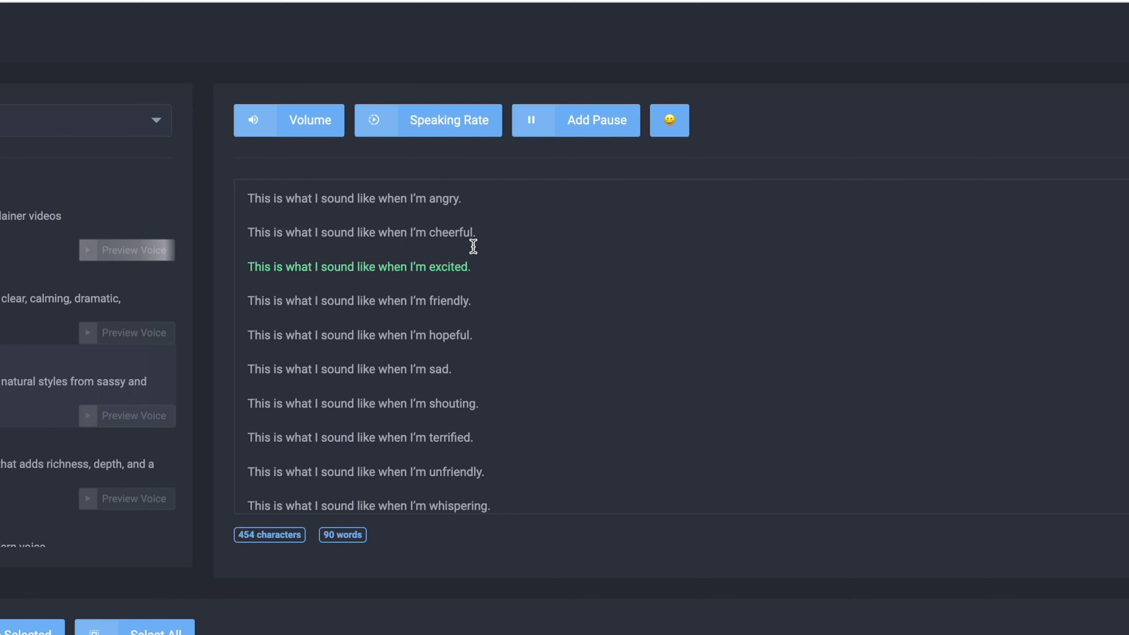
- Insert a 1-second pause before "angry" in the first script line and a heart-eyes emoji after the line
click(429, 198)
click(591, 120)
click(574, 223)
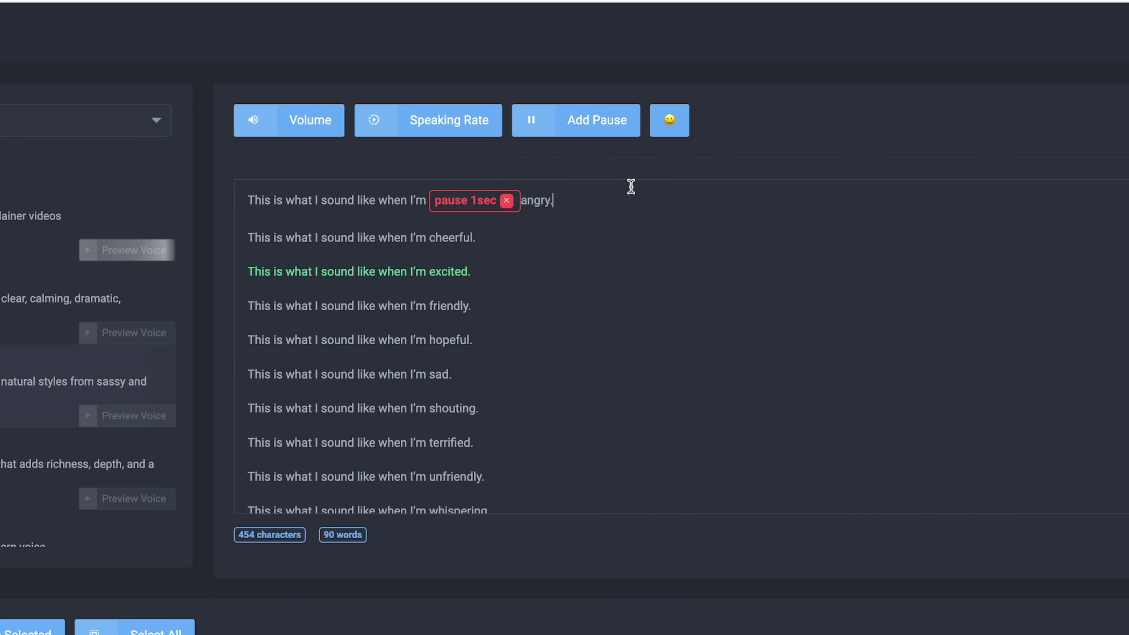
click(668, 120)
click(654, 226)
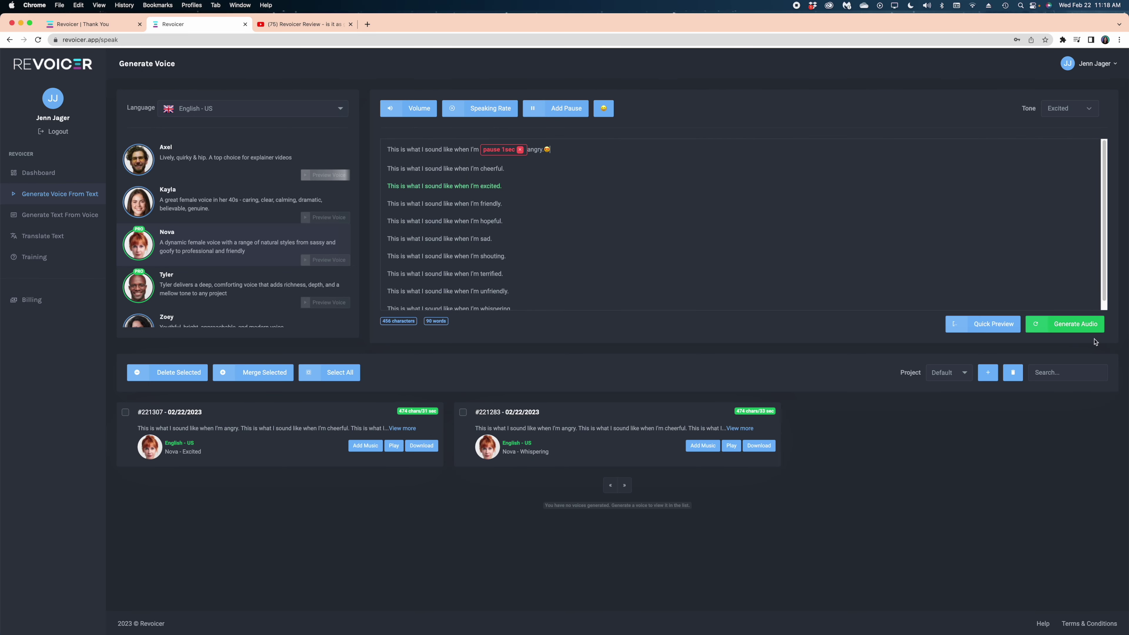
- Generate a voice-over including the pause and emoji, play it, and pause playback
click(1086, 326)
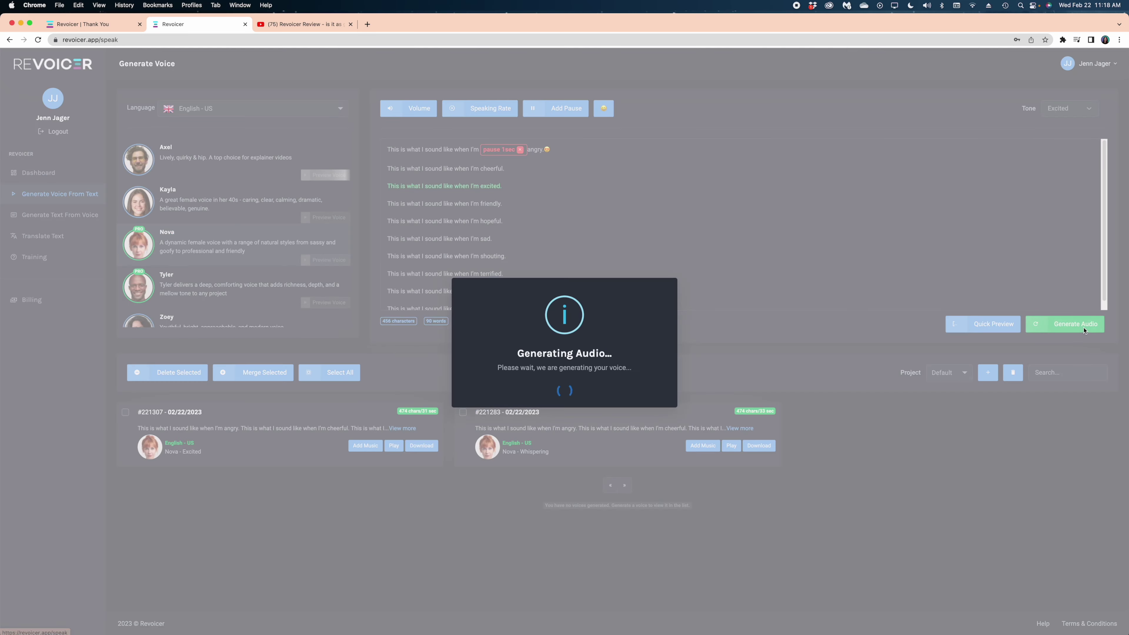
click(564, 386)
click(394, 446)
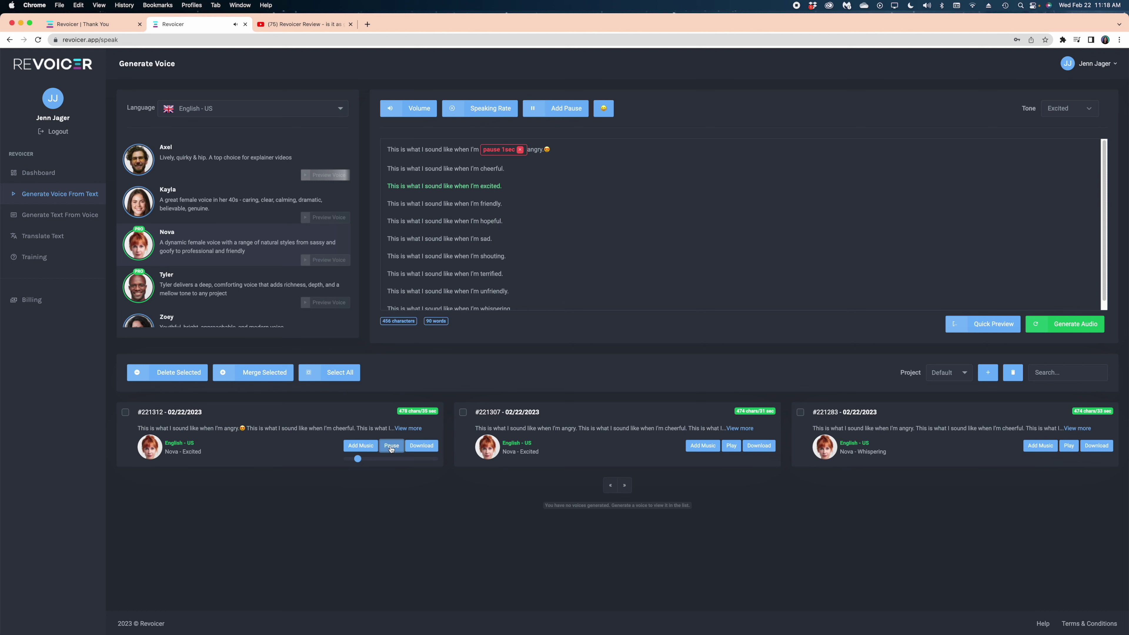
click(390, 447)
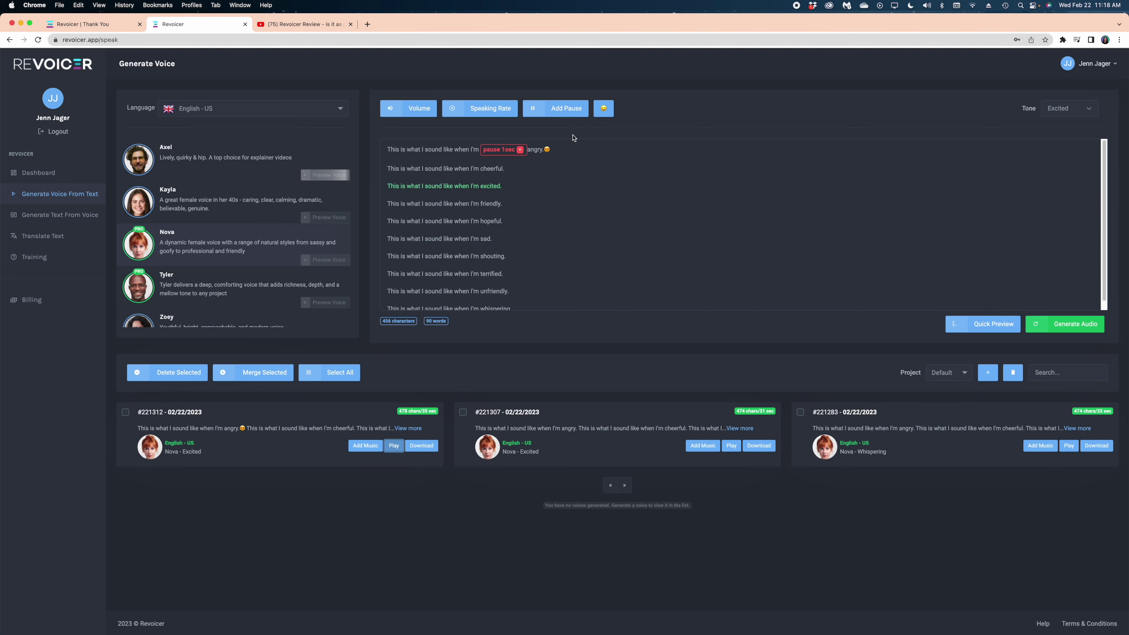
- Add more emojis at the end of the first script line, including rock hand, lips, party popper, grinning and tears-of-joy faces
click(603, 109)
click(595, 133)
click(608, 133)
click(621, 133)
click(612, 110)
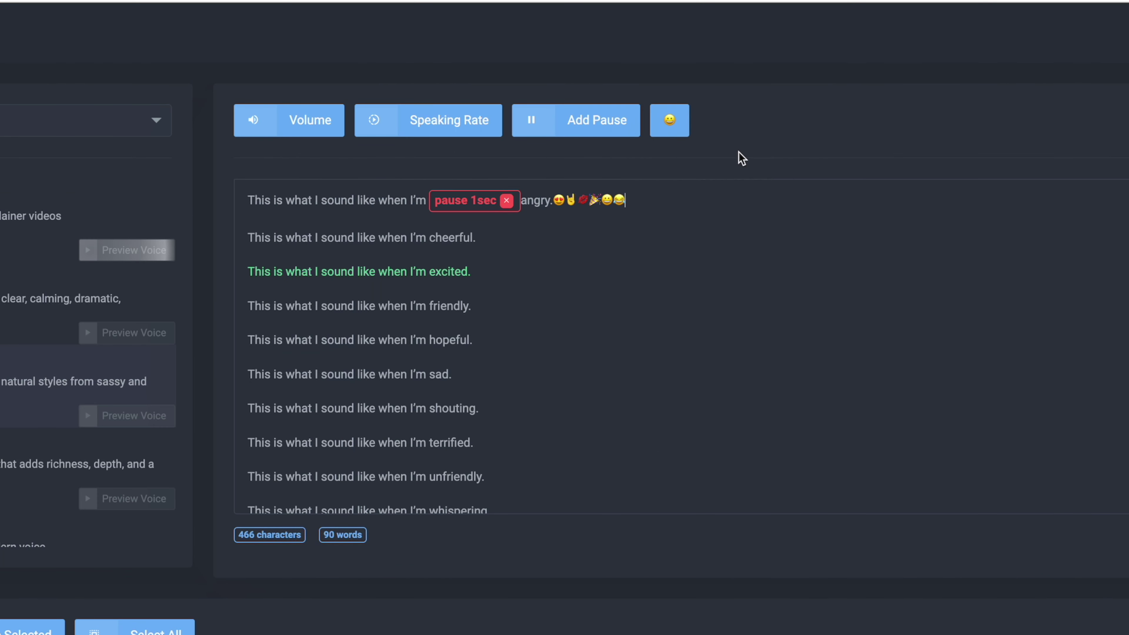
click(669, 120)
click(757, 403)
- Generate the voice-over with the added emojis, play the audio, and pause playback
click(1075, 324)
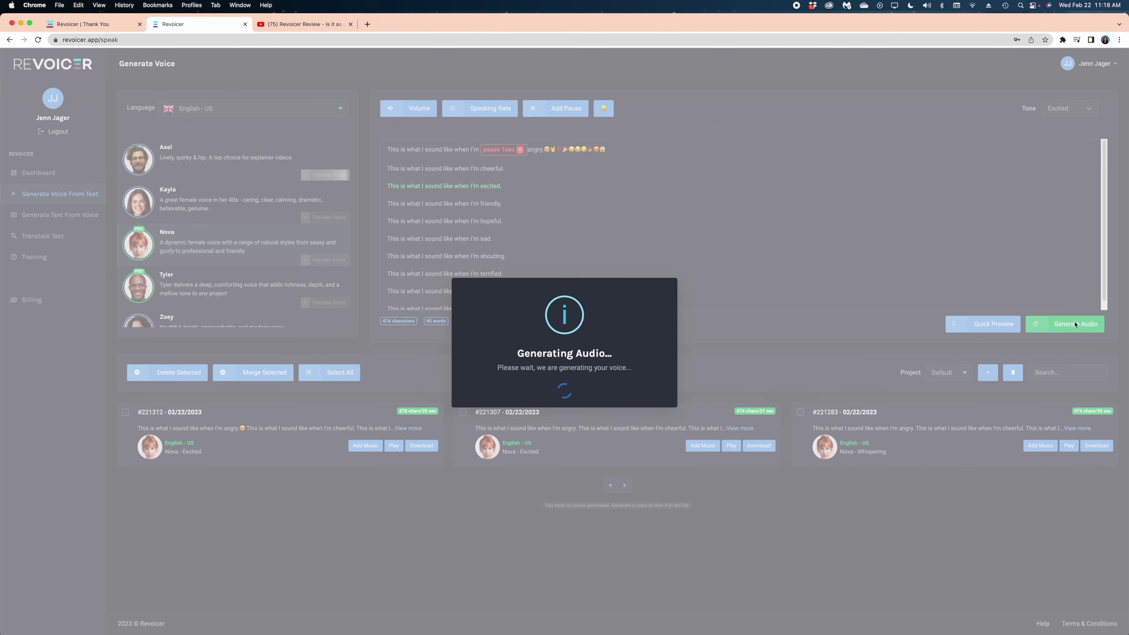
click(574, 392)
click(394, 455)
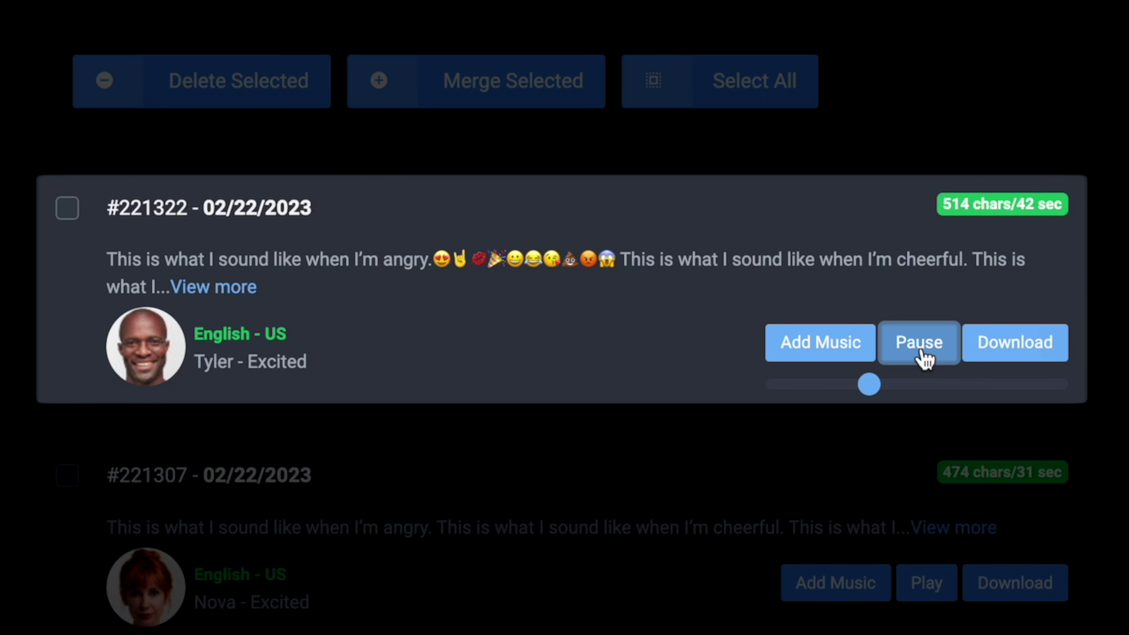
click(918, 351)
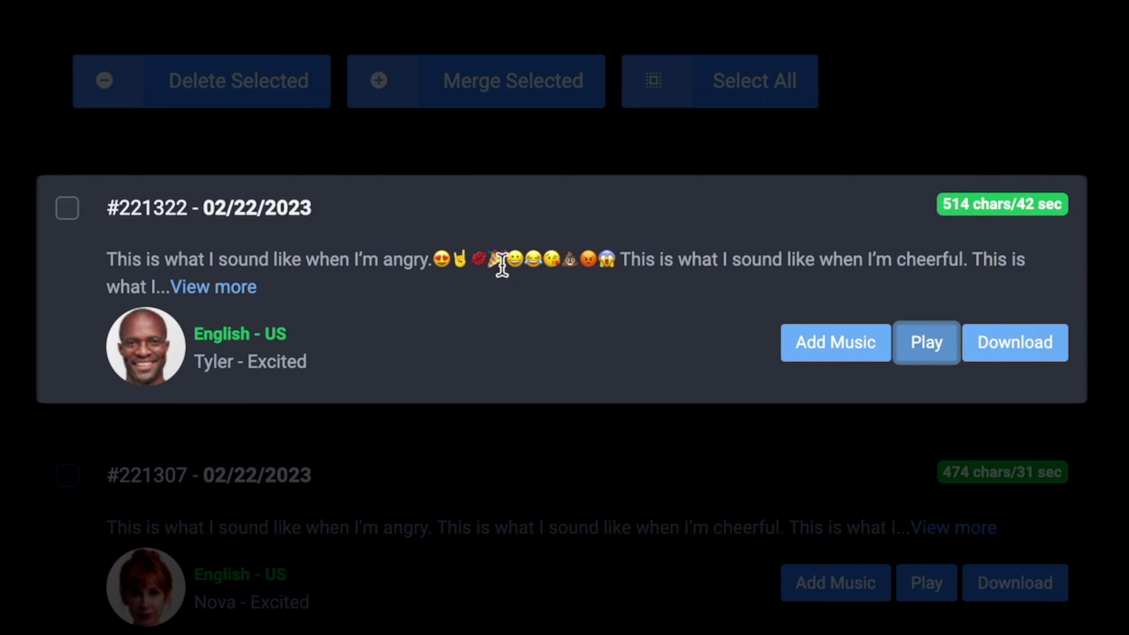